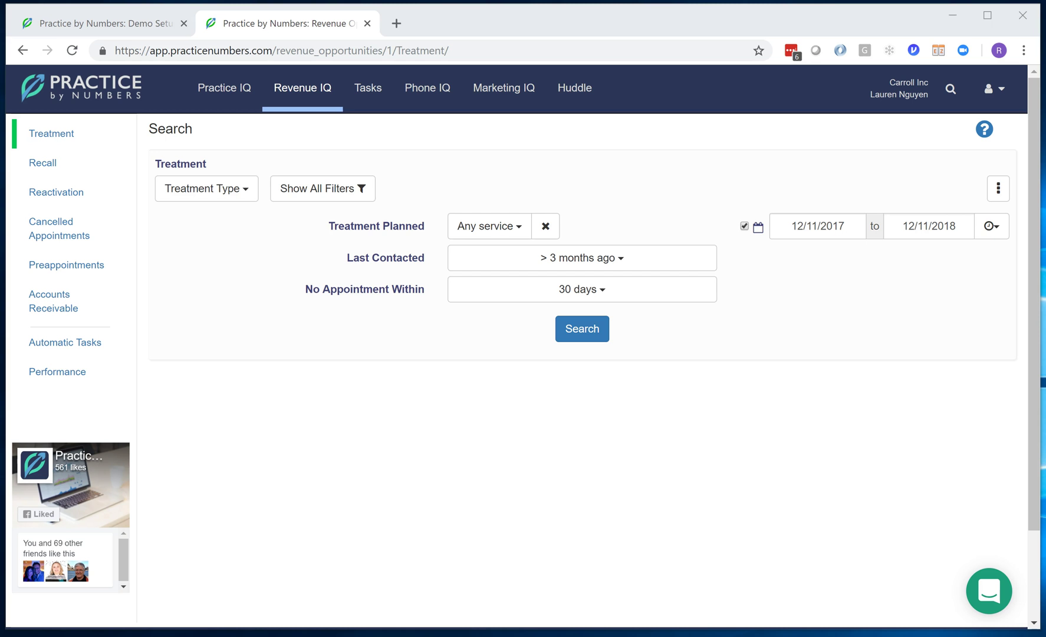
- Load the Incomplete crowns treatment preset and review its planned treatment codes
{"action": "left_click", "coordinate": [203, 193]}
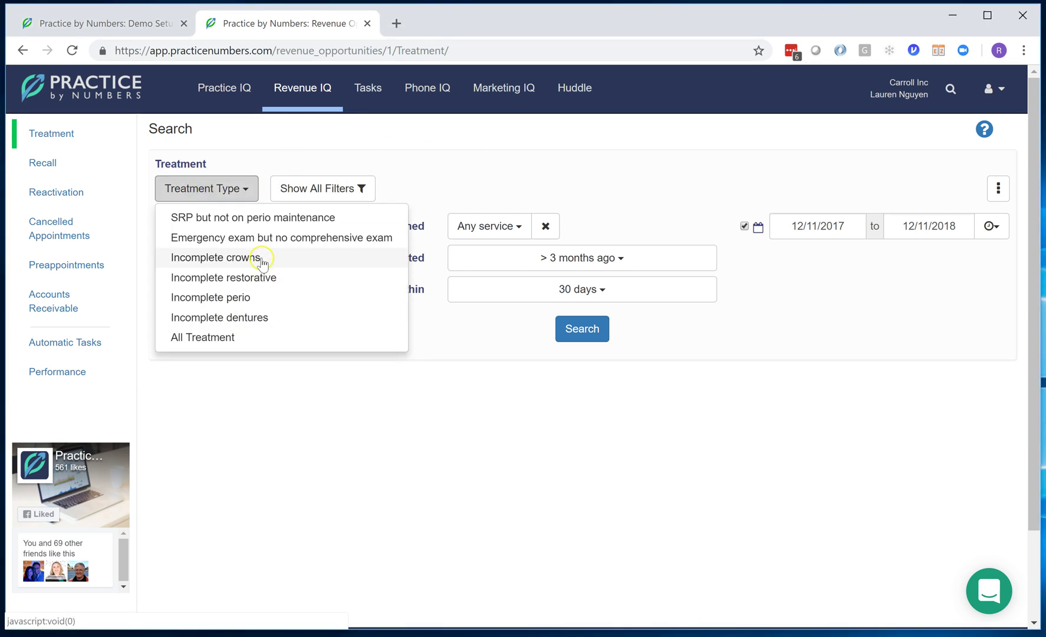
{"action": "left_click", "coordinate": [479, 264]}
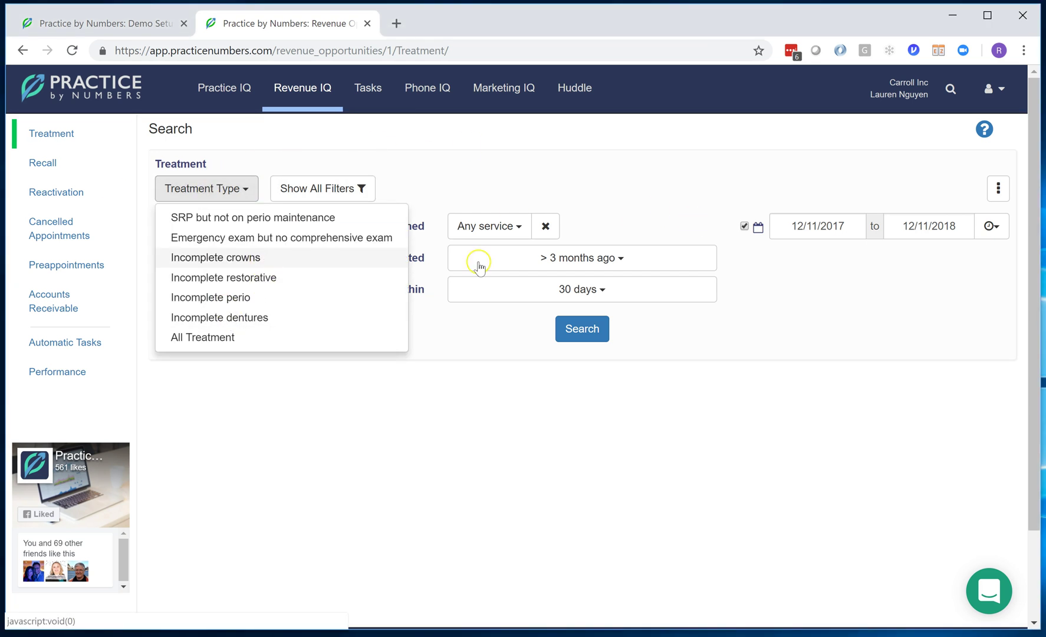
{"action": "left_click", "coordinate": [508, 226]}
{"action": "left_click_drag", "start_coordinate": [801, 255], "coordinate": [801, 332]}
{"action": "left_click", "coordinate": [618, 211]}
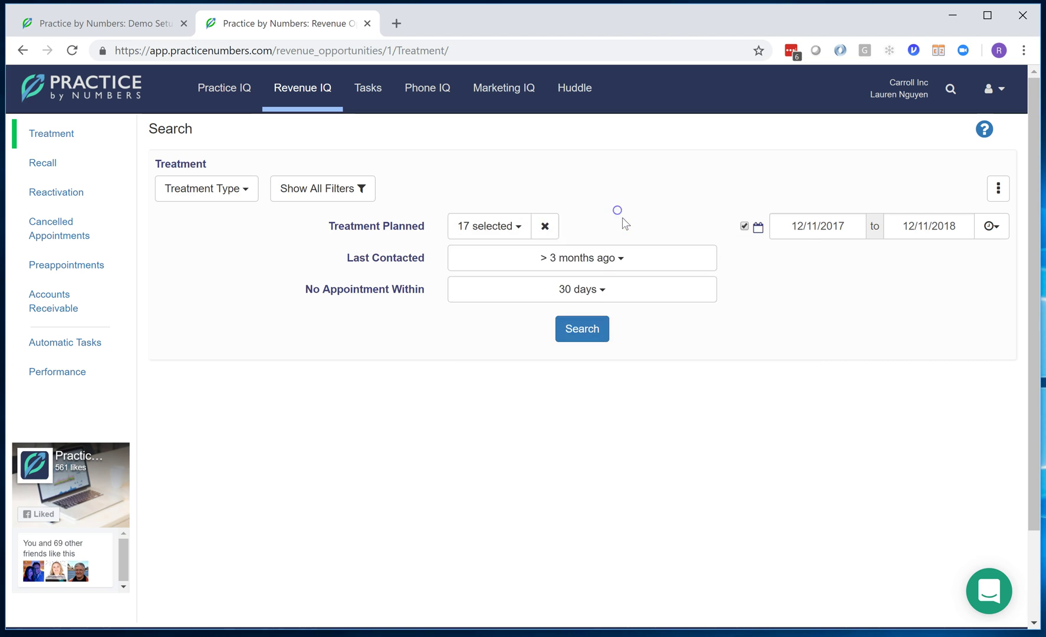
- Search planned codes for 'imp' and add D6065 implant ceramic crown, making 18 codes
{"action": "left_click", "coordinate": [497, 238]}
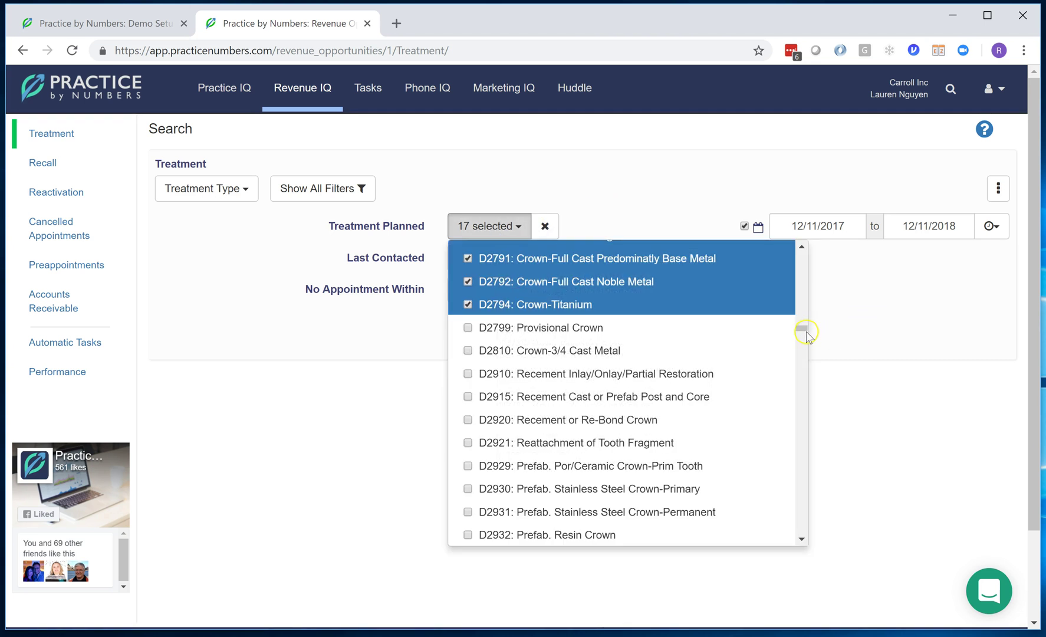
{"action": "left_click_drag", "start_coordinate": [801, 332], "coordinate": [811, 253]}
{"action": "left_click", "coordinate": [595, 257]}
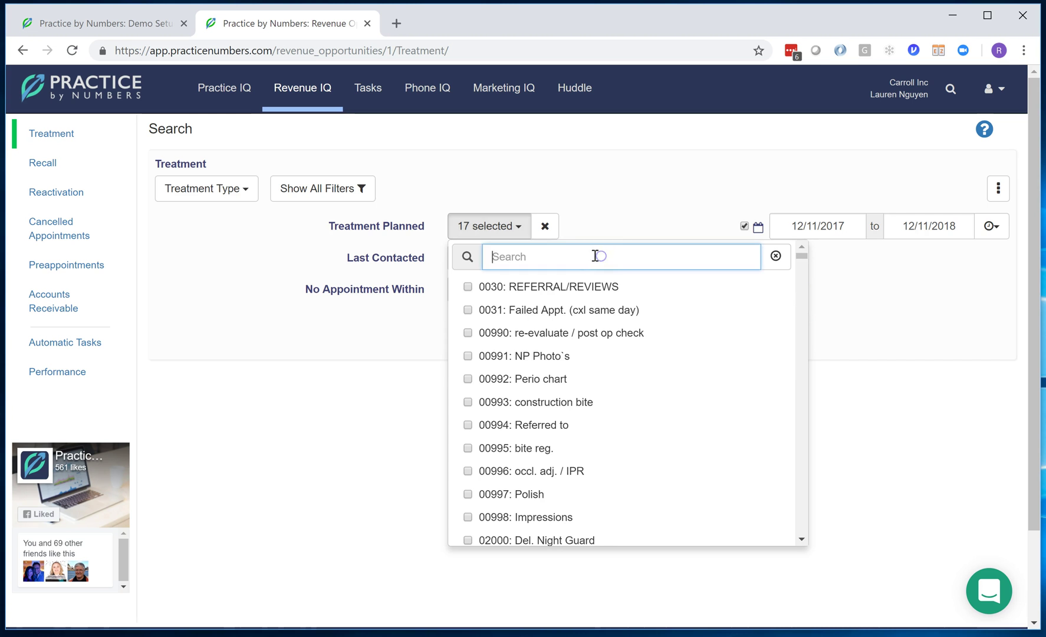
{"action": "type", "text": "imp"}
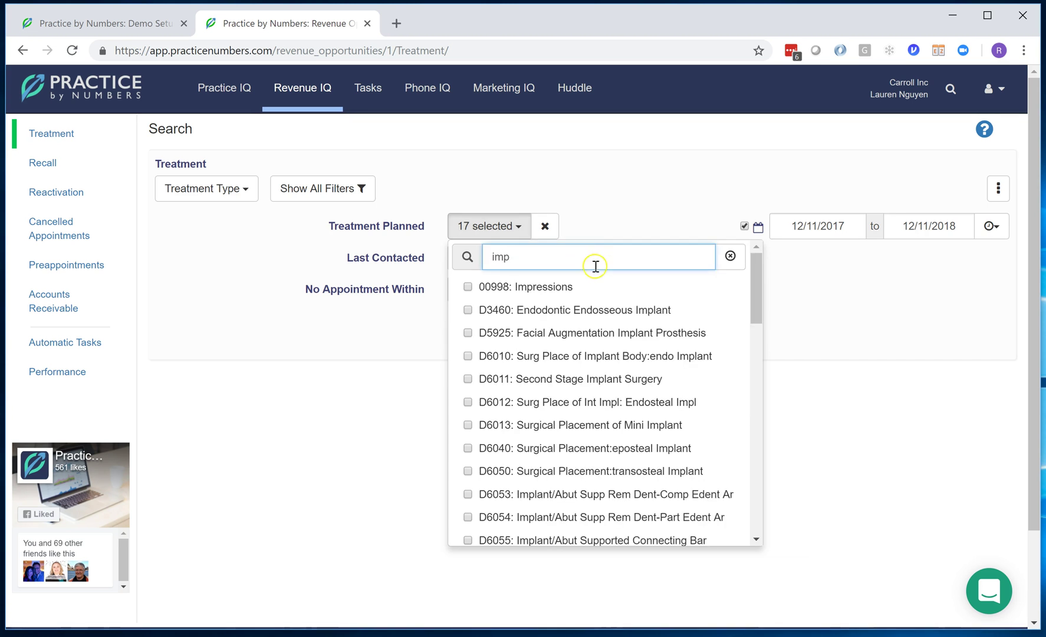
{"action": "scroll", "coordinate": [626, 310], "scroll_direction": "down", "scroll_amount": 1}
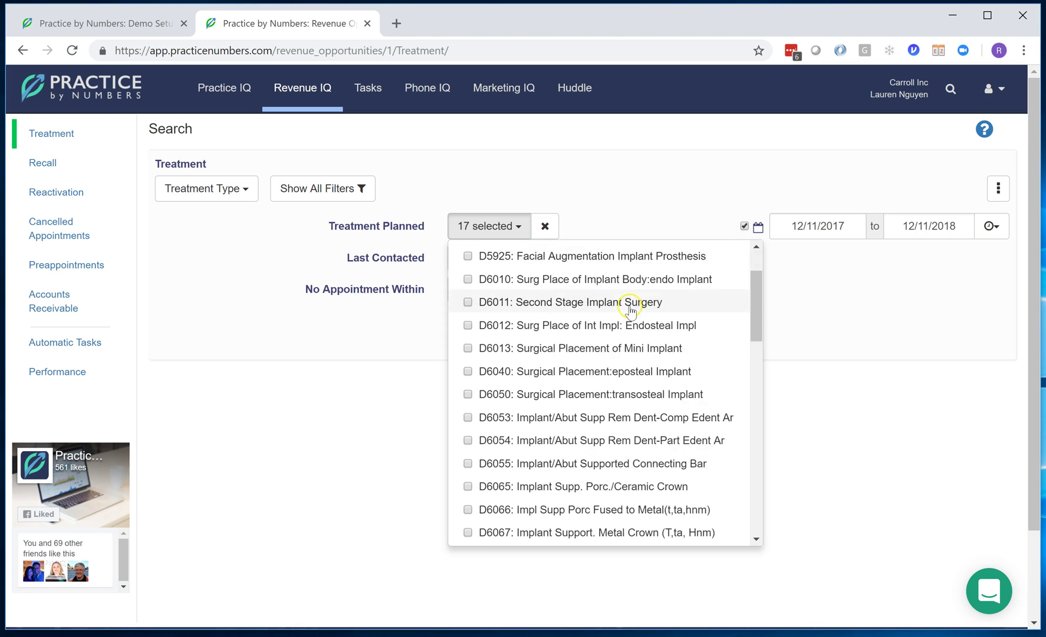
{"action": "left_click", "coordinate": [514, 491]}
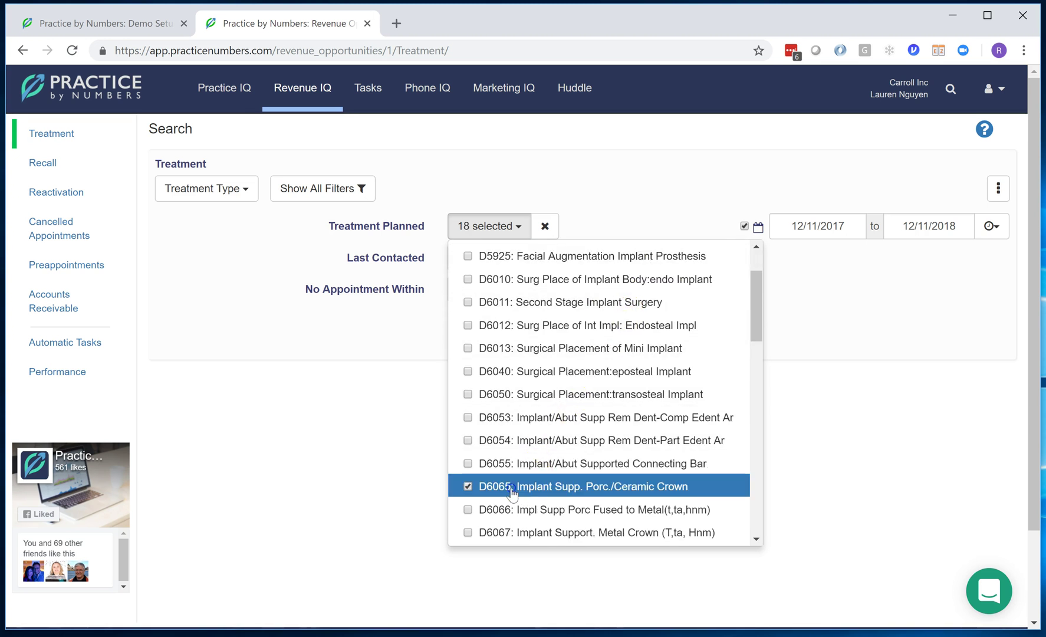
{"action": "left_click", "coordinate": [401, 467]}
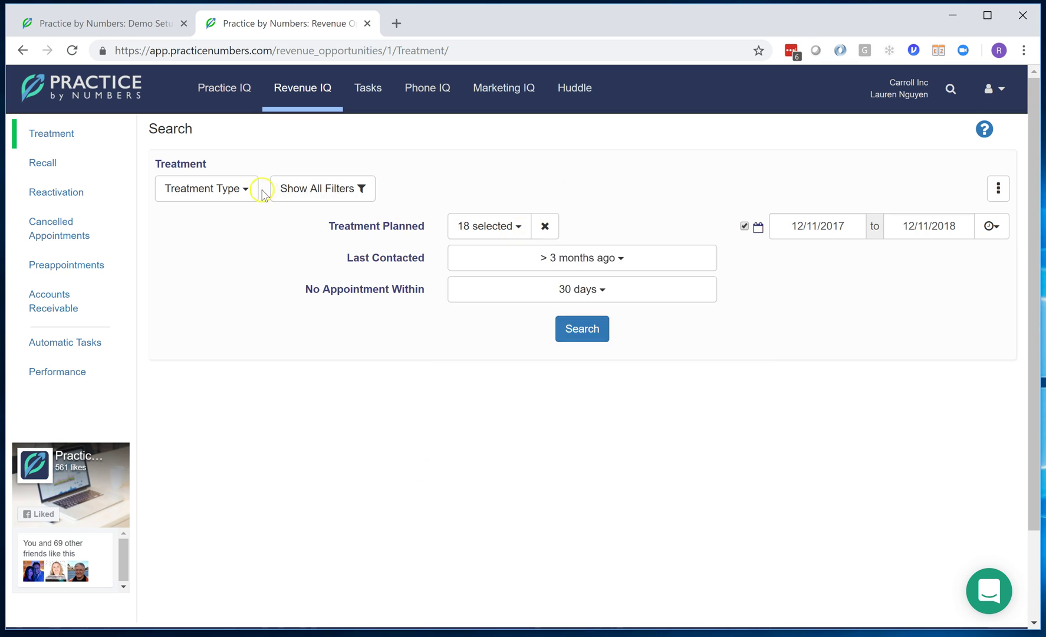
- Turn on the Benefits Remaining filter at 500 or more, then collapse the filter list
{"action": "left_click", "coordinate": [302, 189]}
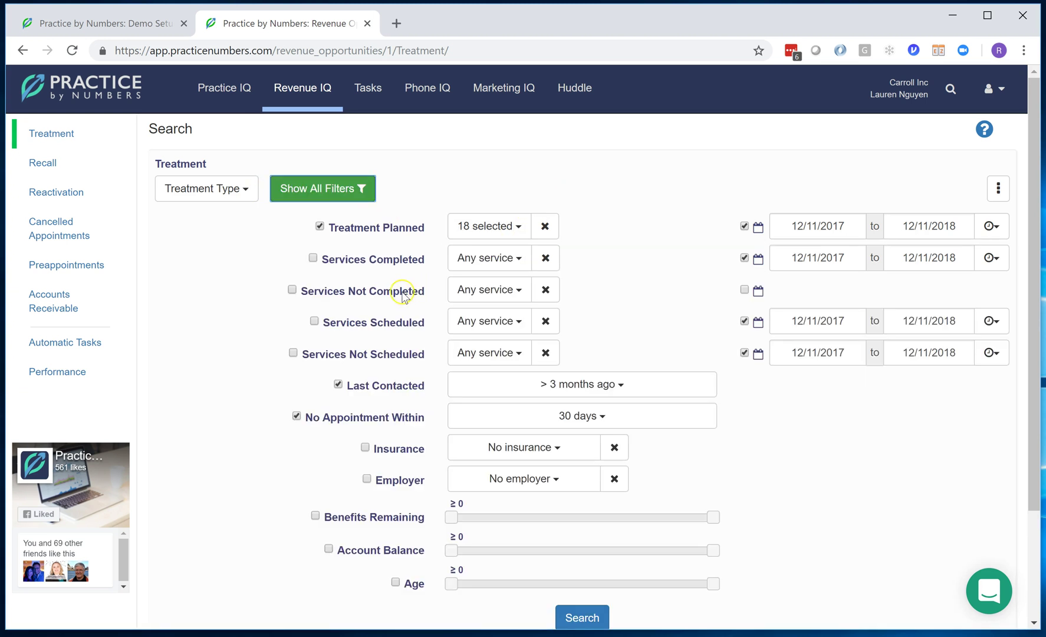
{"action": "scroll", "coordinate": [413, 289], "scroll_direction": "down", "scroll_amount": 2}
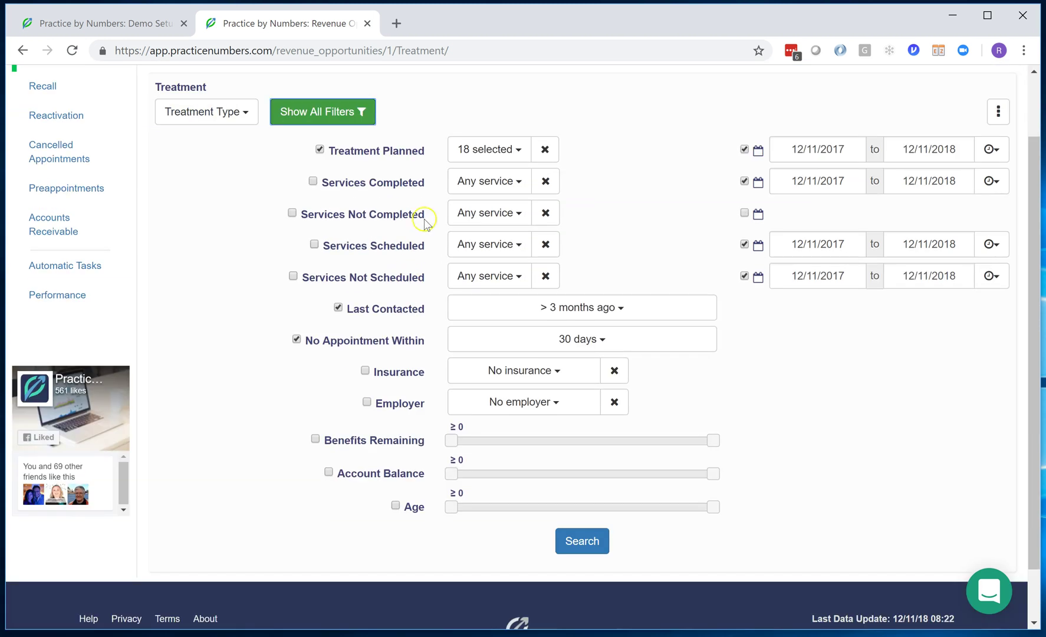
{"action": "left_click", "coordinate": [379, 443]}
{"action": "left_click_drag", "start_coordinate": [452, 442], "coordinate": [518, 447]}
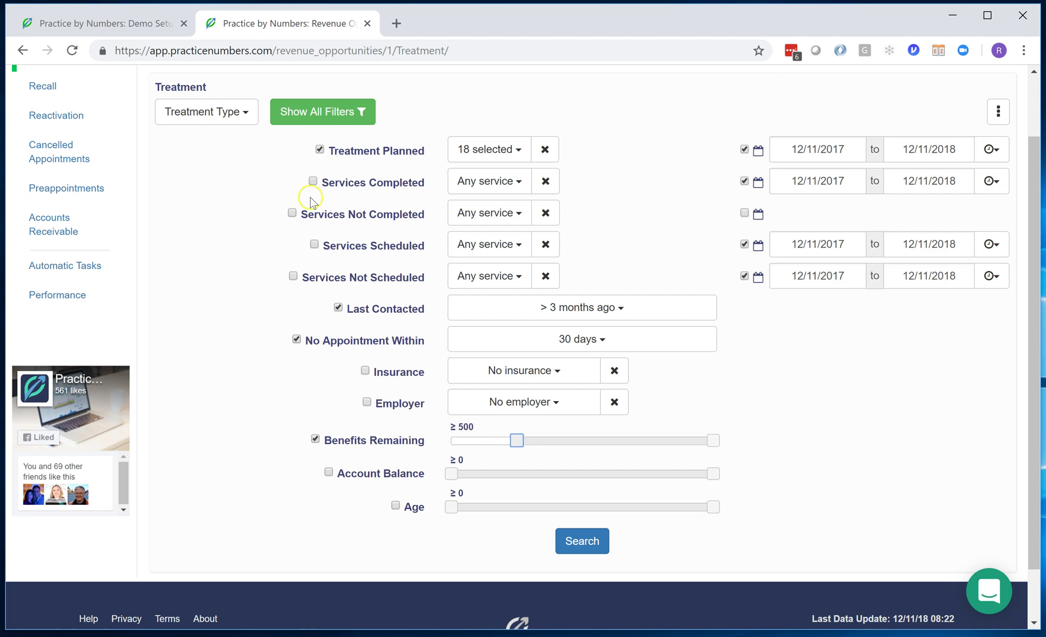
{"action": "left_click", "coordinate": [307, 118]}
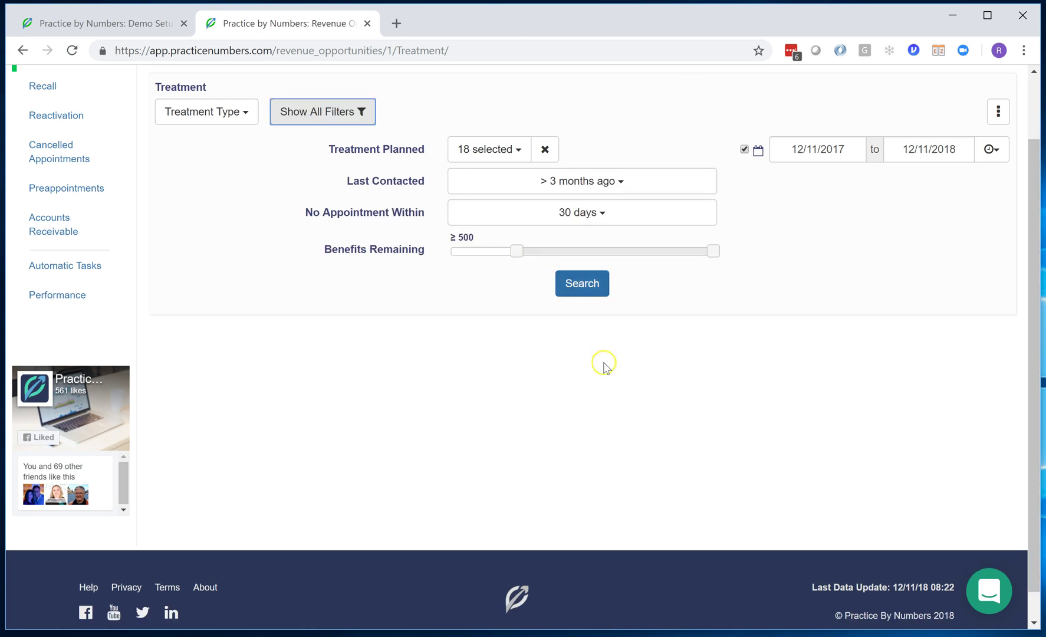
{"action": "scroll", "coordinate": [603, 367], "scroll_direction": "up", "scroll_amount": 2}
{"action": "left_click", "coordinate": [890, 293]}
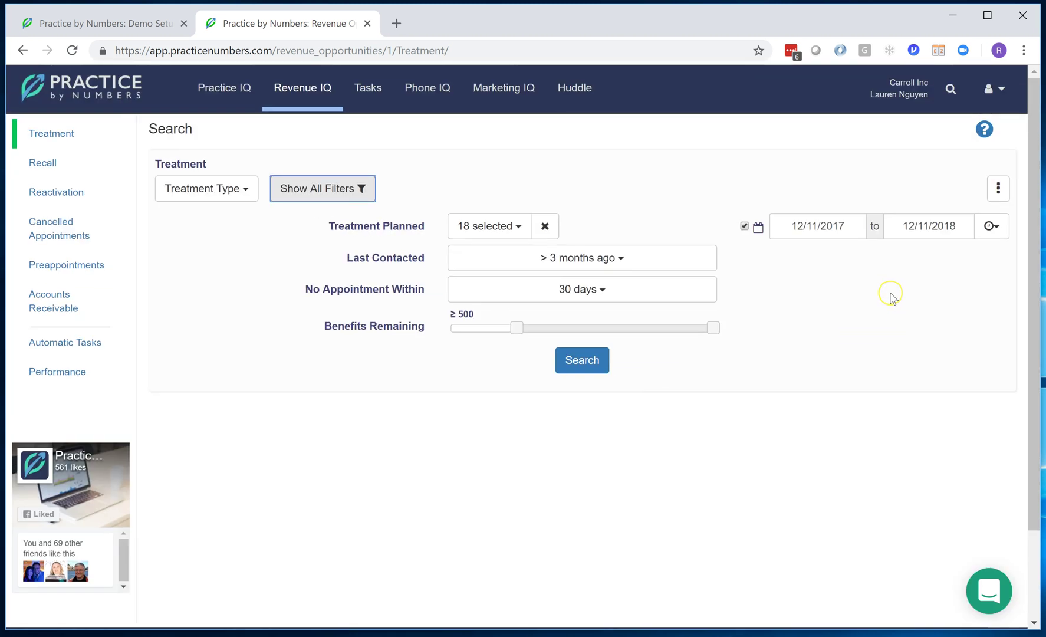
- Save the current search under the name 'Crowns with $500 benefit'
{"action": "left_click", "coordinate": [997, 189]}
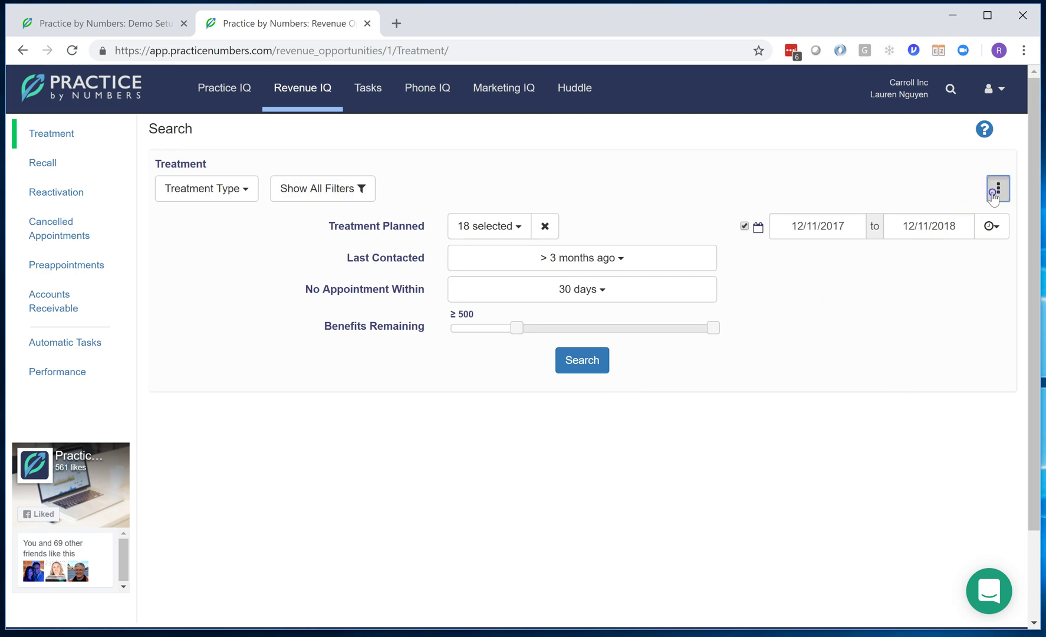
{"action": "left_click", "coordinate": [954, 218]}
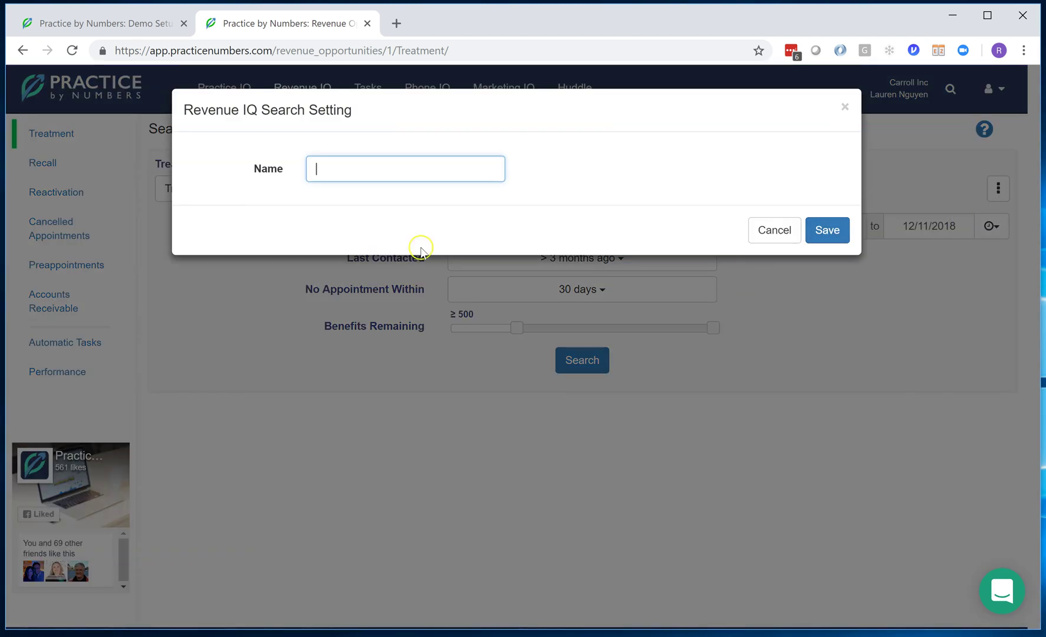
{"action": "type", "text": "Carl"}
{"action": "key", "text": "BackSpace"}
{"action": "key", "text": "BackSpace"}
{"action": "key", "text": "BackSpace"}
{"action": "type", "text": "rowns with "}
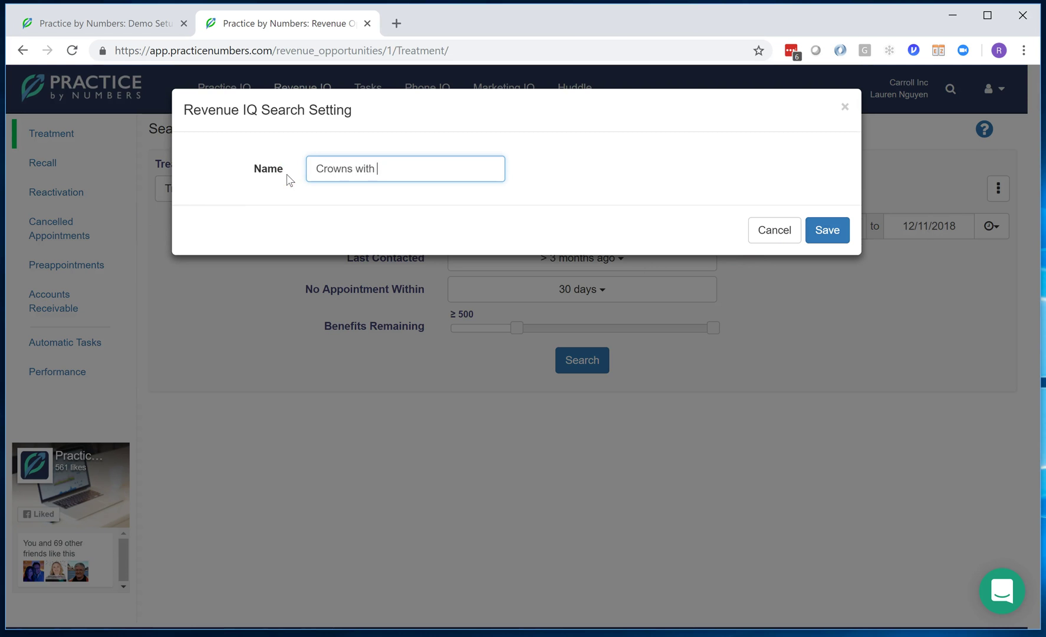
{"action": "type", "text": "$500 benefit"}
{"action": "left_click", "coordinate": [833, 228]}
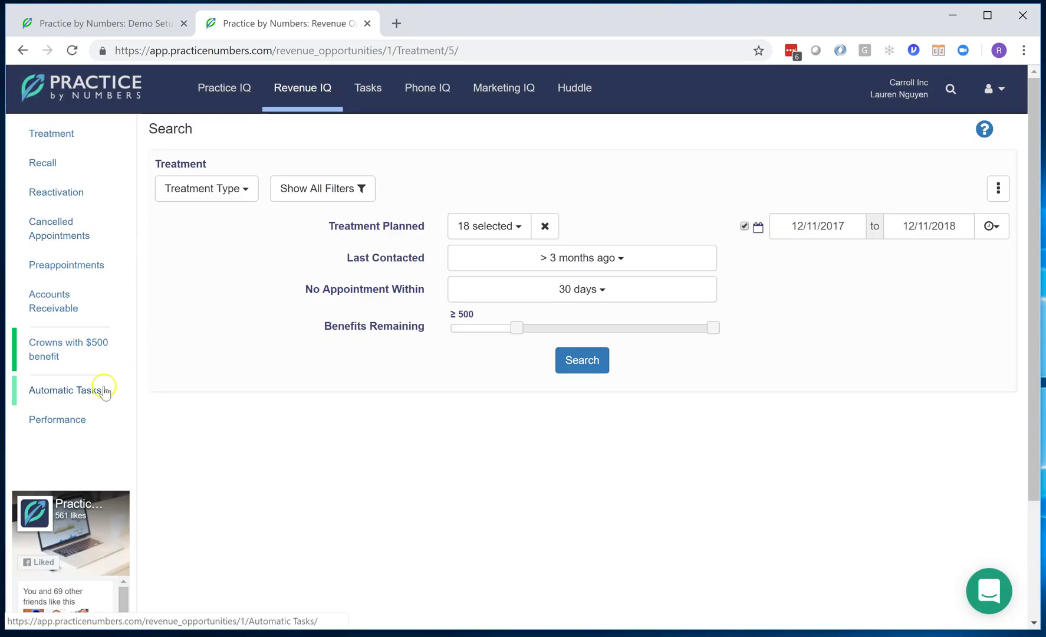
{"action": "left_click", "coordinate": [310, 94]}
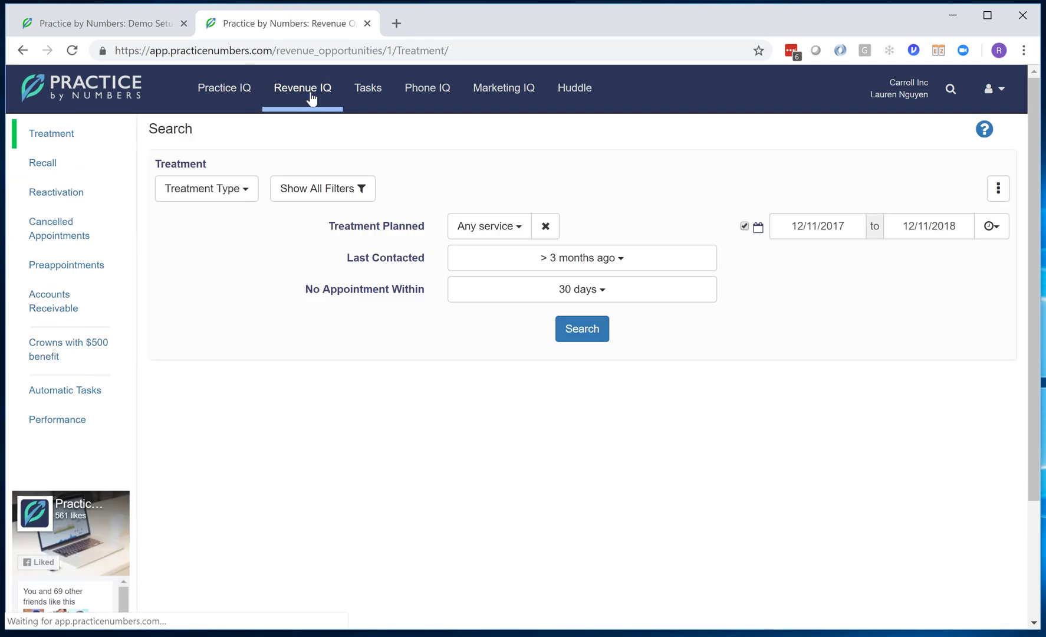
{"action": "left_click", "coordinate": [47, 359]}
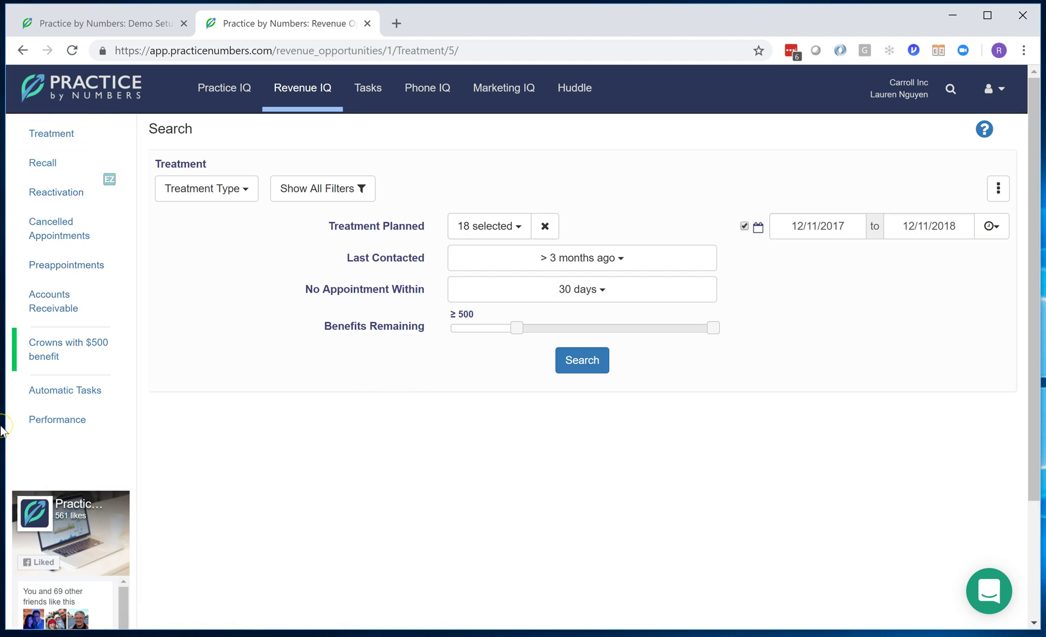
- Switch to the Accounts Receivable search limited to Ninty Day outstanding balances
{"action": "left_click", "coordinate": [94, 305]}
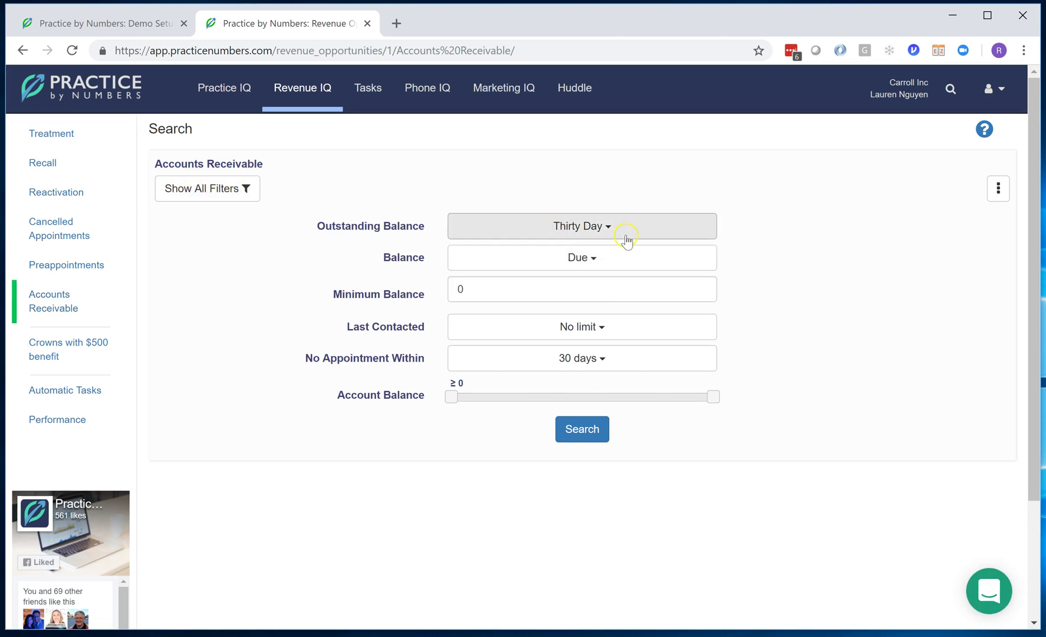
{"action": "left_click", "coordinate": [542, 223]}
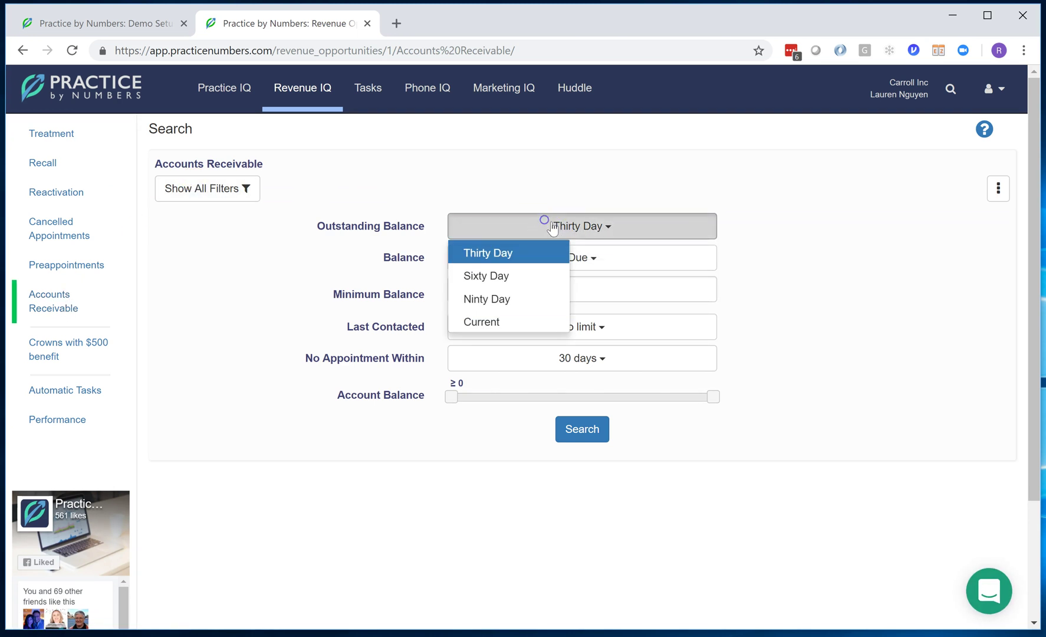
{"action": "left_click", "coordinate": [487, 299]}
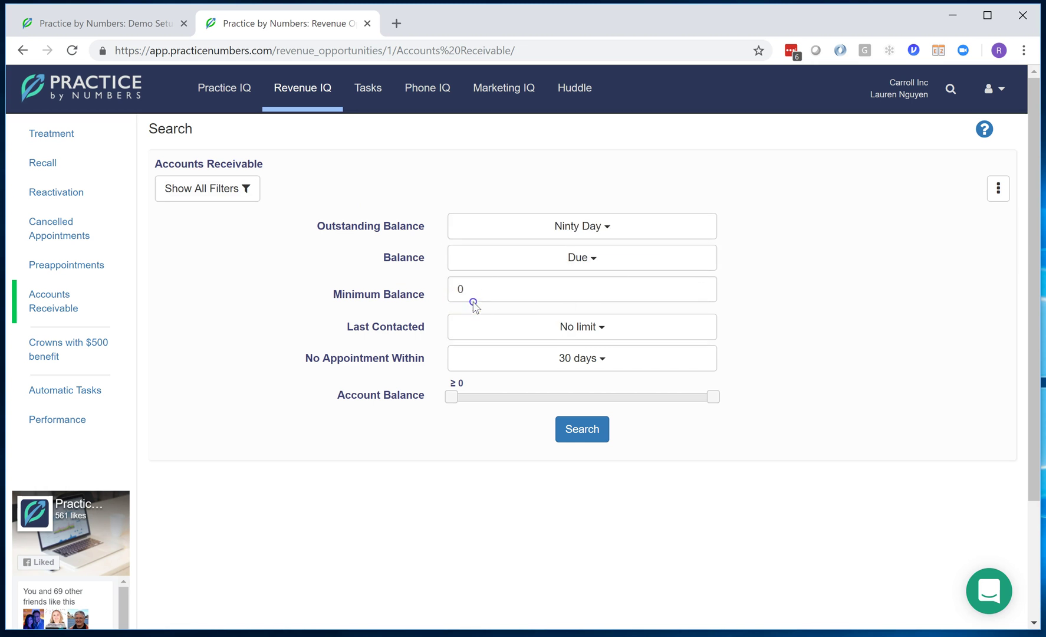
- Set Minimum Balance to 100 and No Appointment Within to 2 months
{"action": "left_click", "coordinate": [468, 296]}
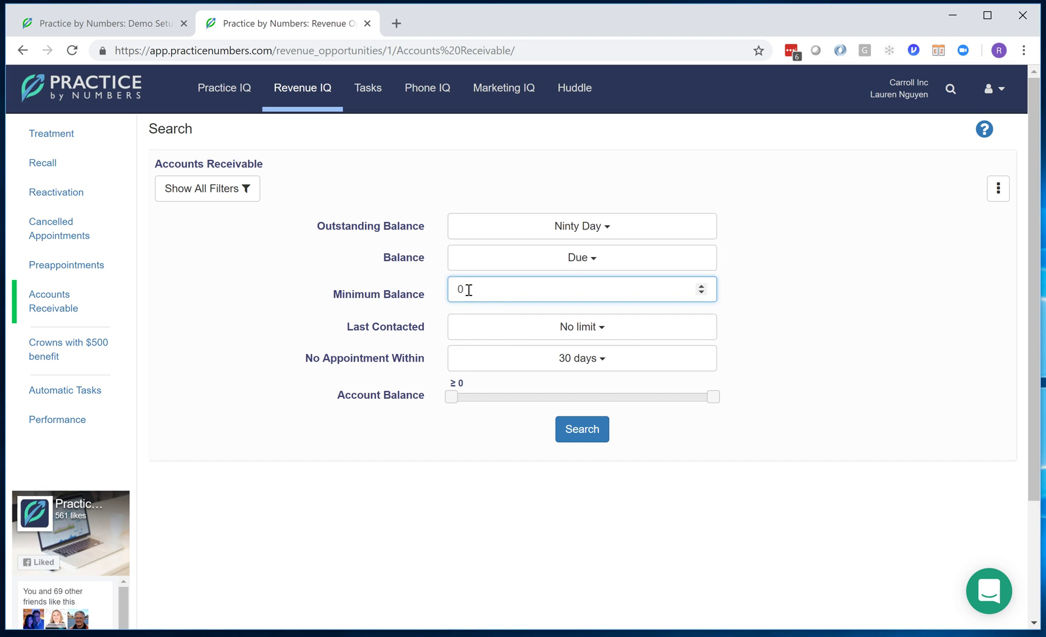
{"action": "triple_click", "coordinate": [701, 286]}
{"action": "key", "text": "BackSpace"}
{"action": "type", "text": "100"}
{"action": "left_click", "coordinate": [576, 359]}
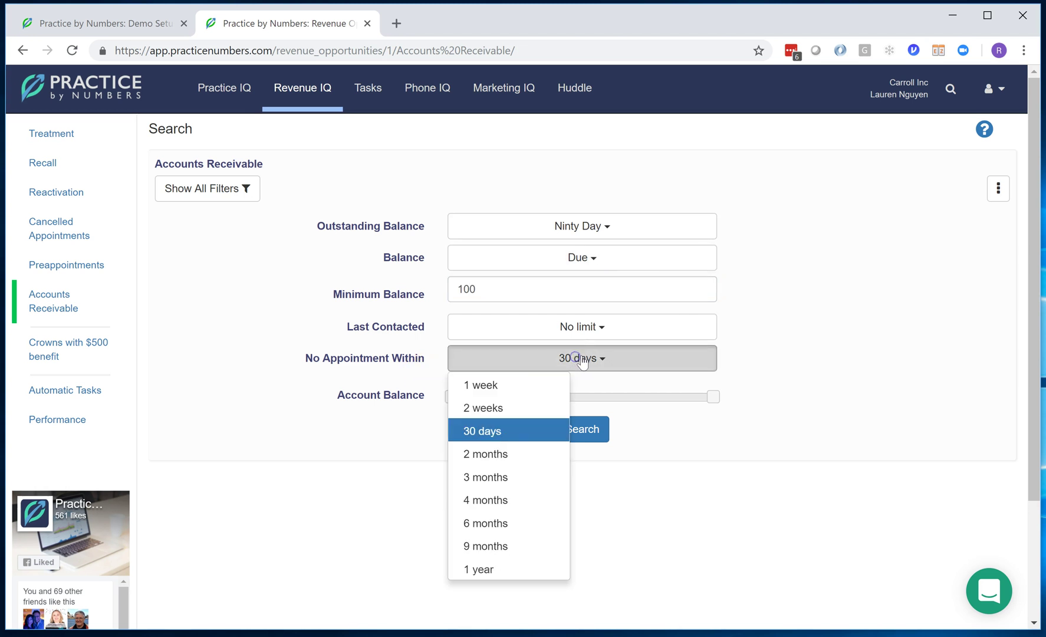
{"action": "left_click", "coordinate": [488, 454]}
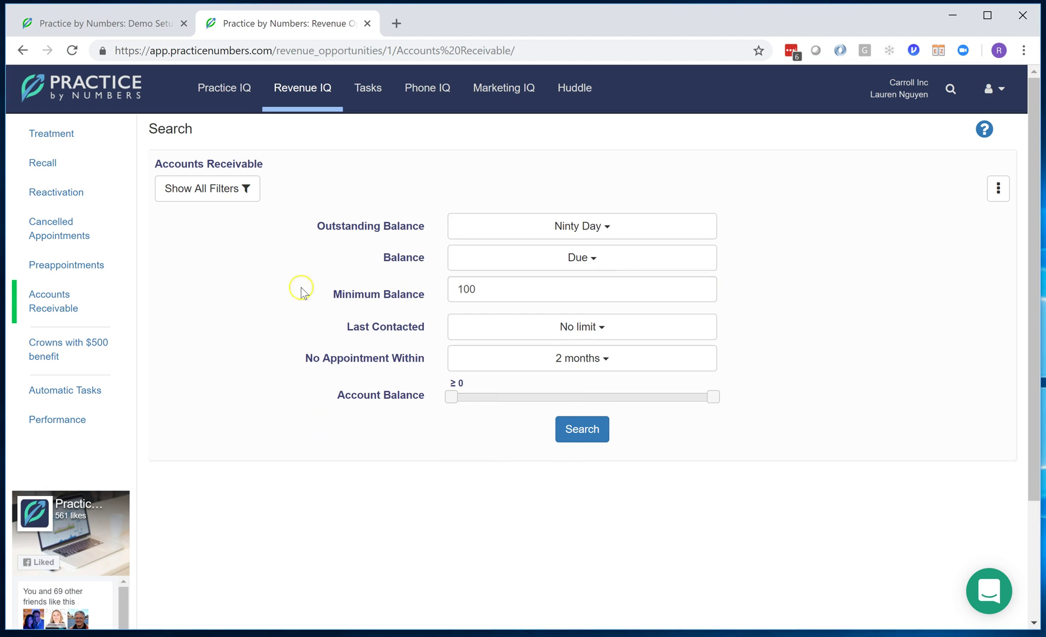
- Save the Accounts Receivable search under the name '90 days balance'
{"action": "left_click", "coordinate": [990, 189]}
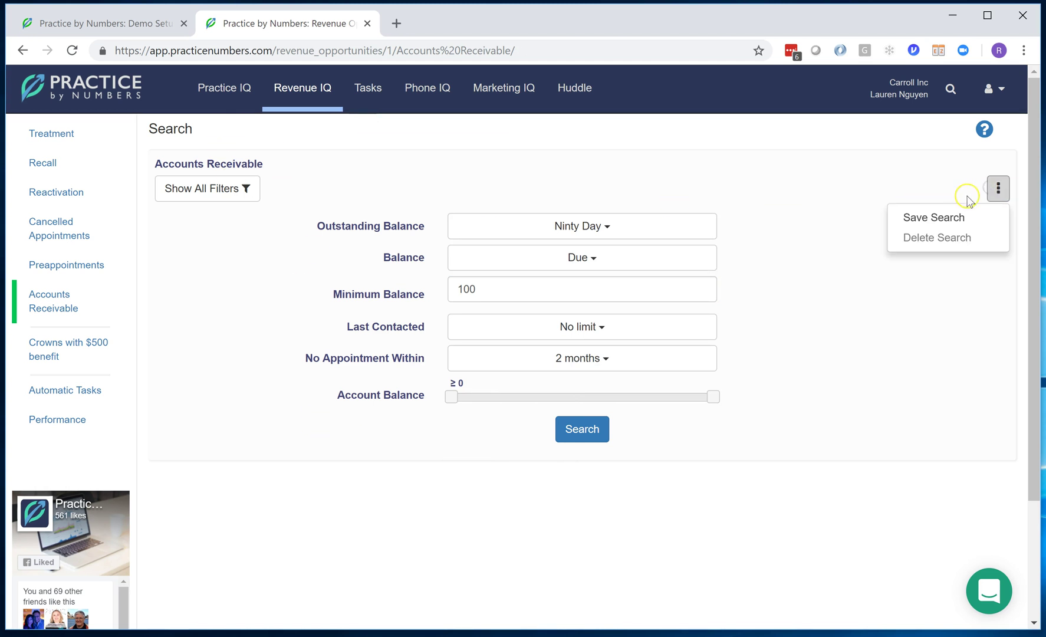
{"action": "left_click", "coordinate": [960, 219]}
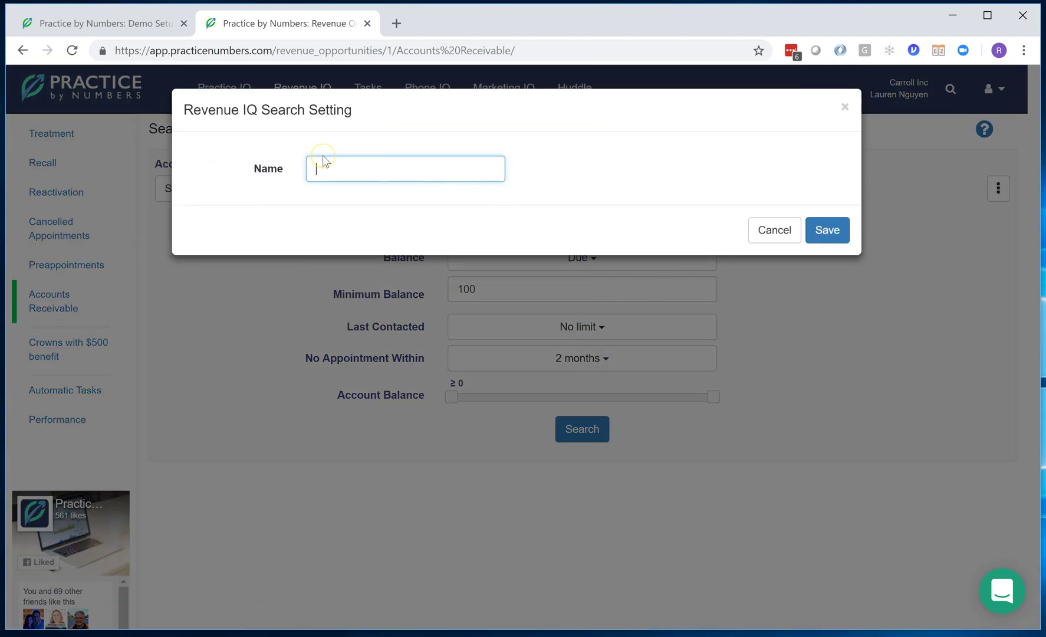
{"action": "type", "text": "90 days balances"}
{"action": "left_click", "coordinate": [837, 234]}
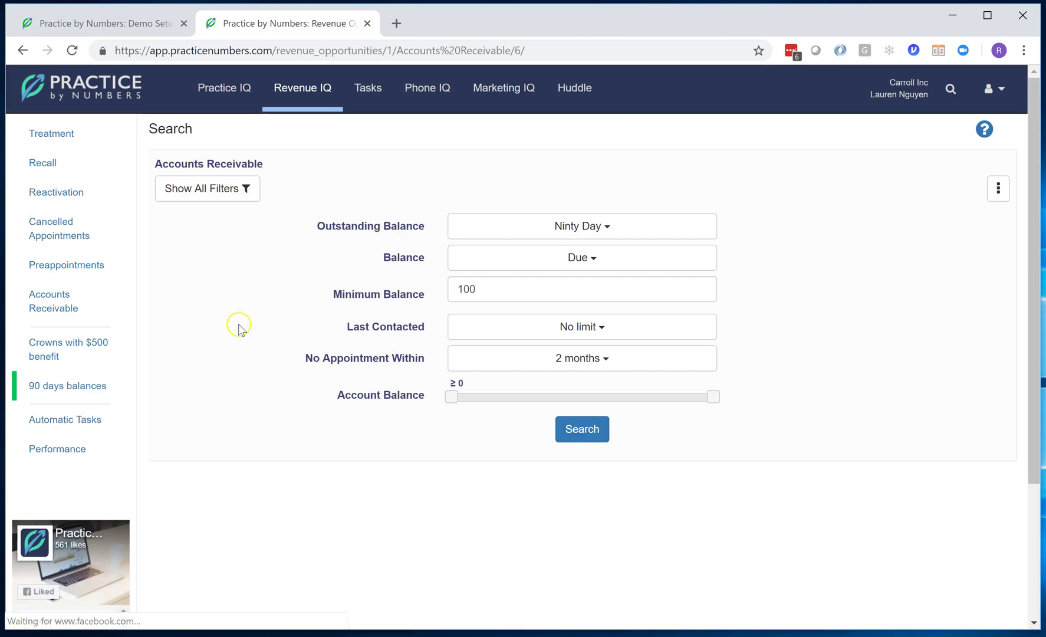